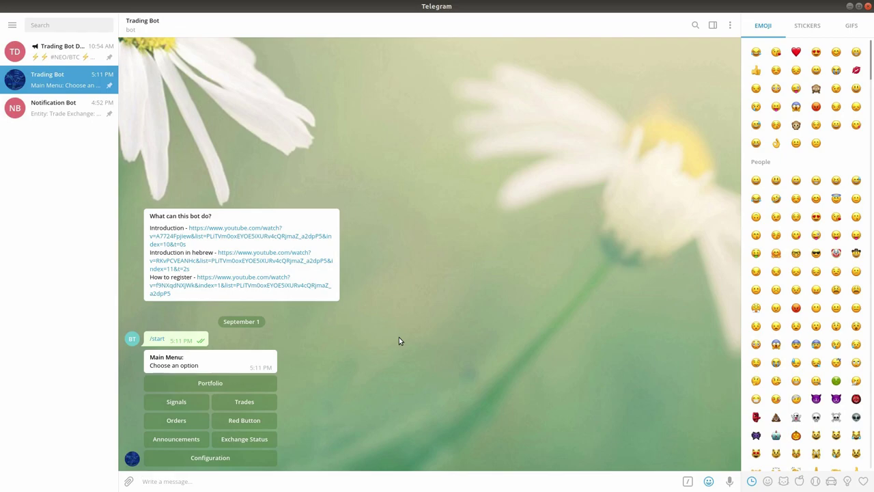
# Start creating a regular trade in the trading bot and submit ADA/BTC as its symbol.
pyautogui.click(264, 402)
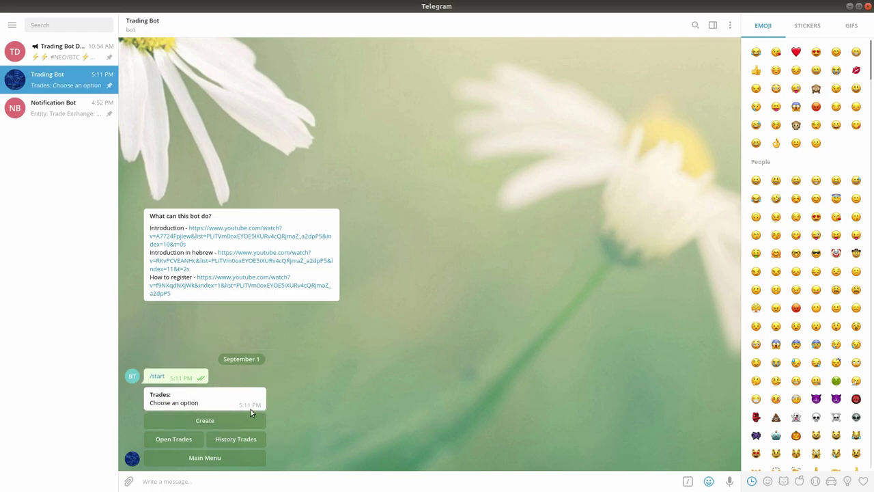
pyautogui.click(237, 422)
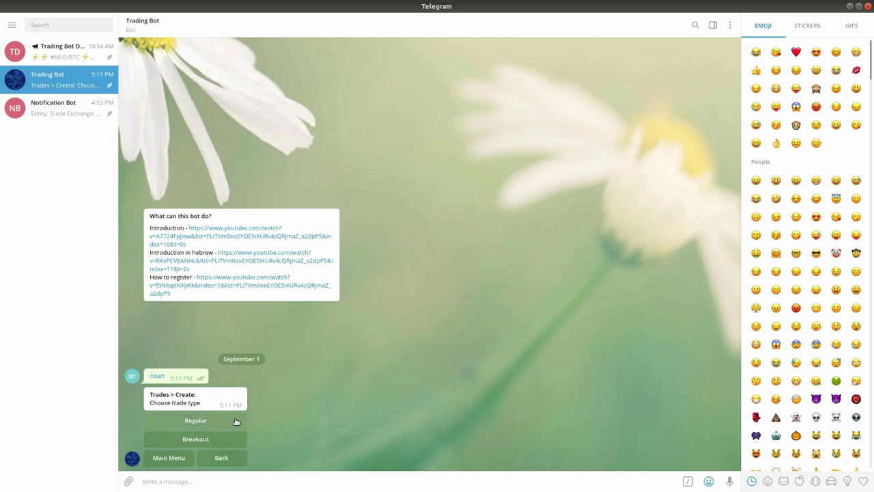
pyautogui.click(235, 422)
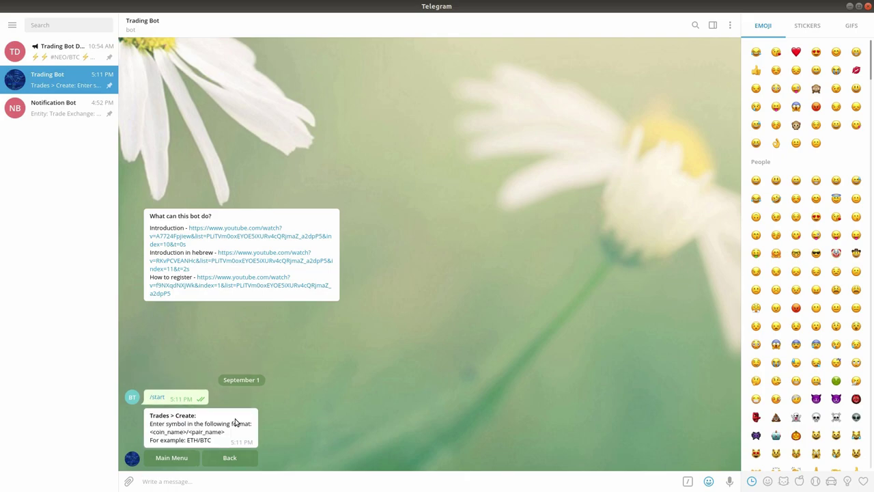
pyautogui.moveTo(149, 435); pyautogui.dragTo(226, 432)
pyautogui.click(187, 434)
pyautogui.click(225, 433)
pyautogui.write('ADA/BTC')
pyautogui.press('Return')
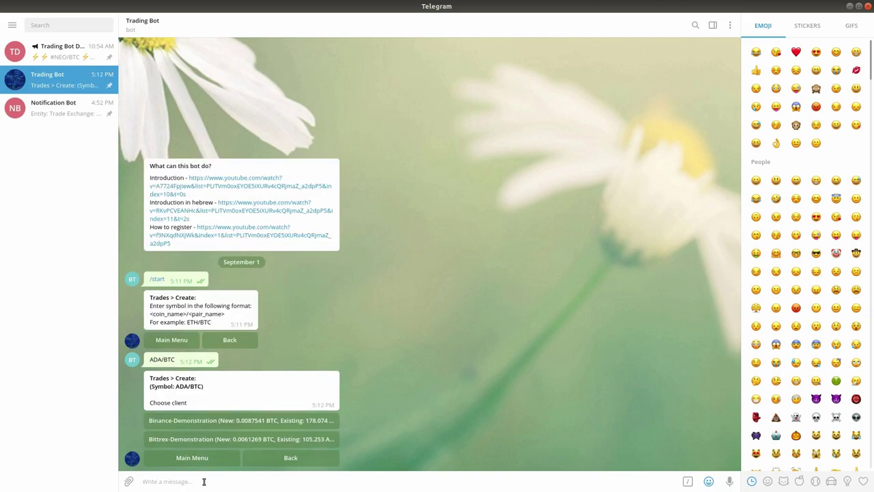
# Choose the Binance-Demonstration client and set the number of buy targets to 3.
pyautogui.click(208, 423)
pyautogui.moveTo(242, 329); pyautogui.dragTo(147, 333)
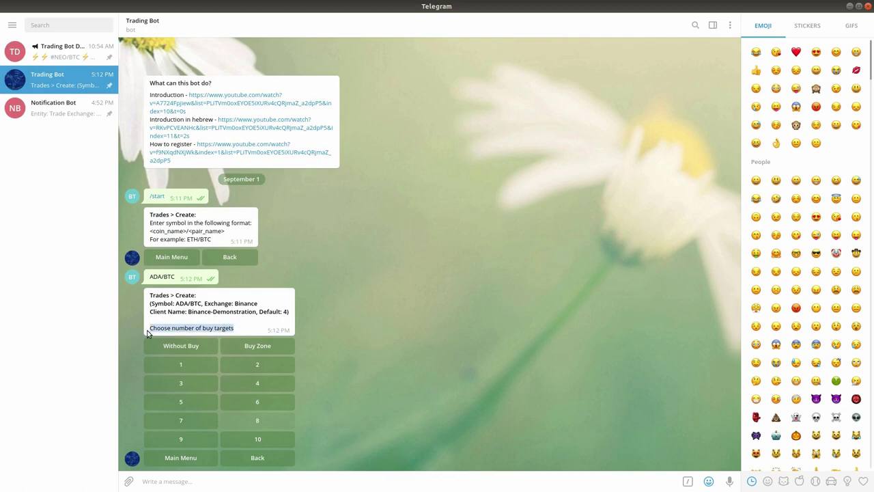
pyautogui.click(236, 333)
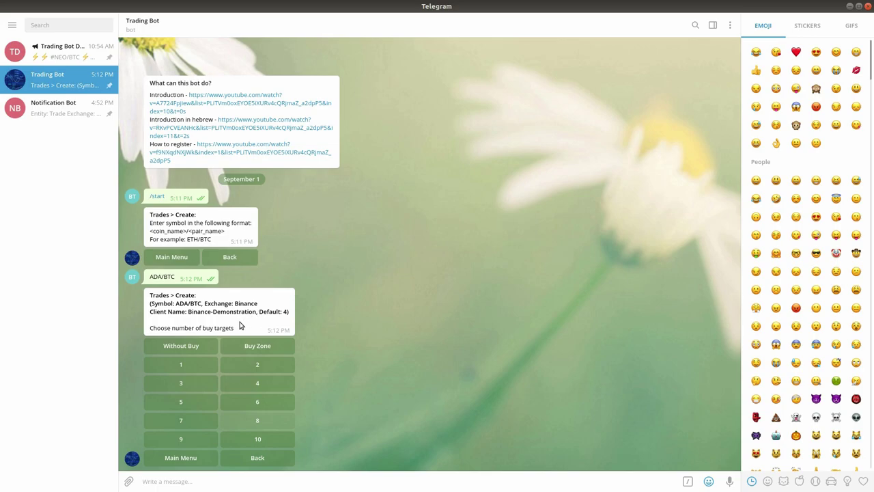
pyautogui.moveTo(259, 312); pyautogui.dragTo(289, 312)
pyautogui.click(262, 333)
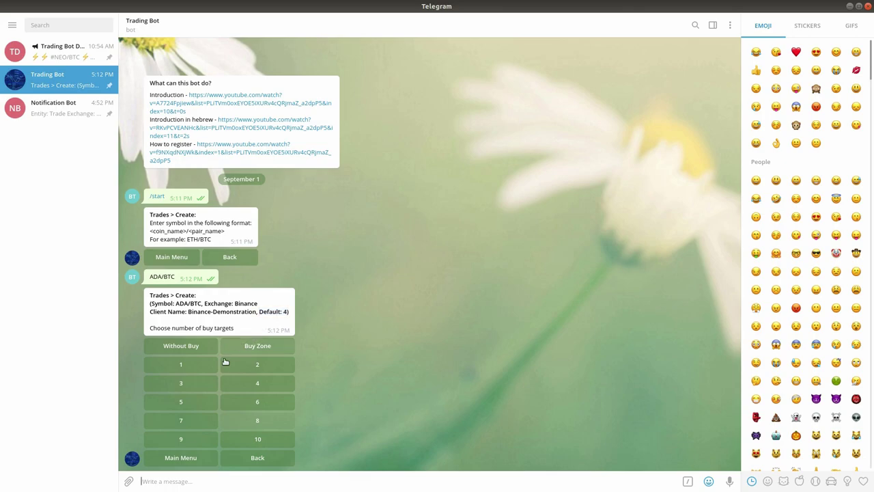
pyautogui.click(201, 386)
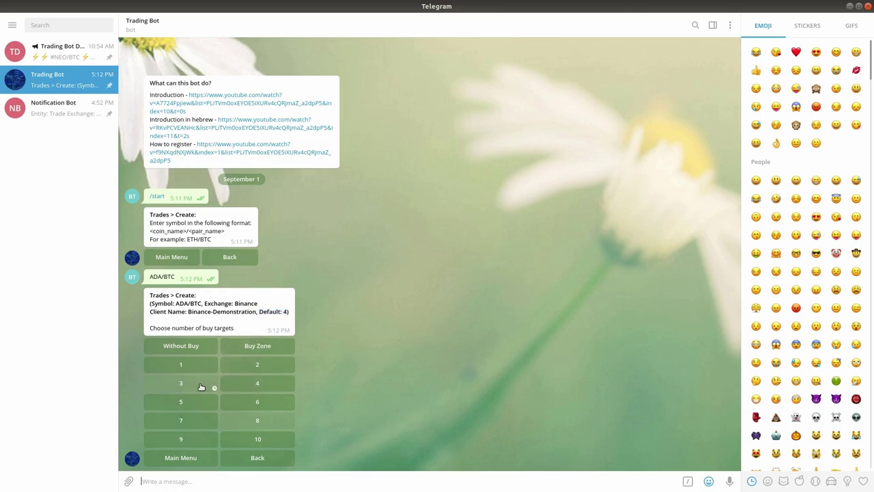
# Set the trade to 2 sell targets and choose a trailing buy percentage of 1%.
pyautogui.moveTo(237, 330); pyautogui.dragTo(150, 328)
pyautogui.click(195, 327)
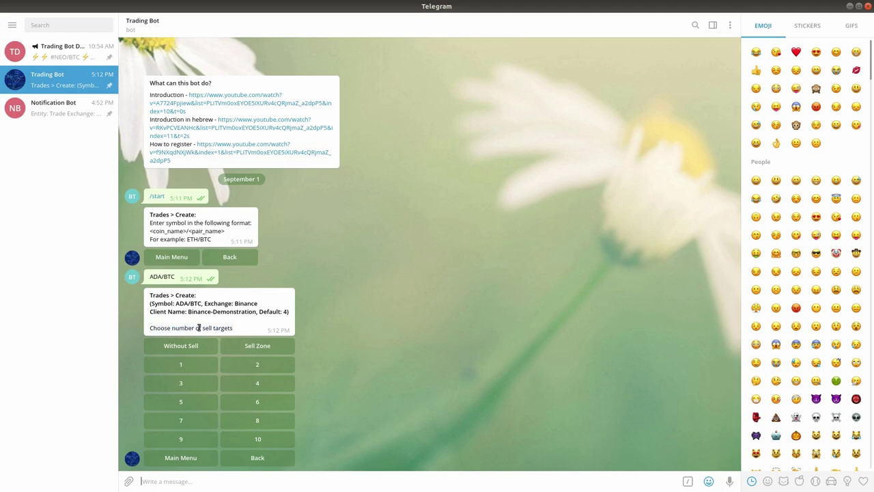
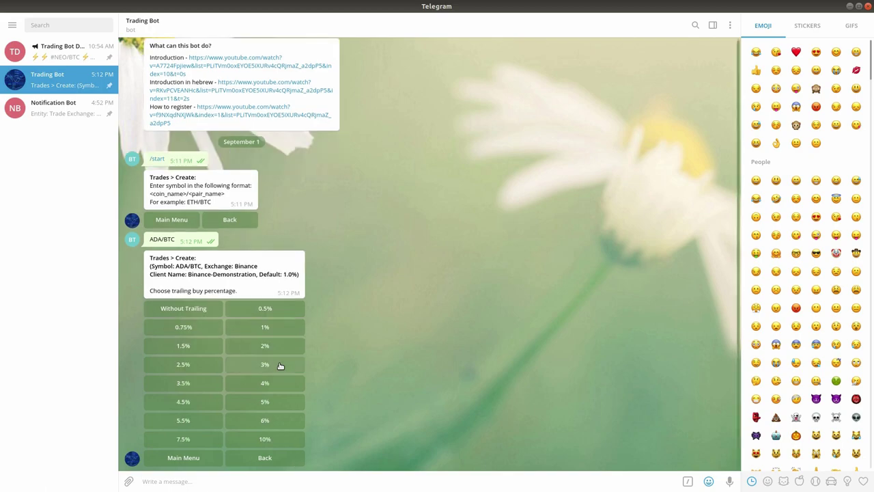
pyautogui.moveTo(243, 292)
pyautogui.mouseDown()
pyautogui.moveTo(152, 294)
pyautogui.moveTo(238, 294)
pyautogui.mouseUp()
pyautogui.click(238, 295)
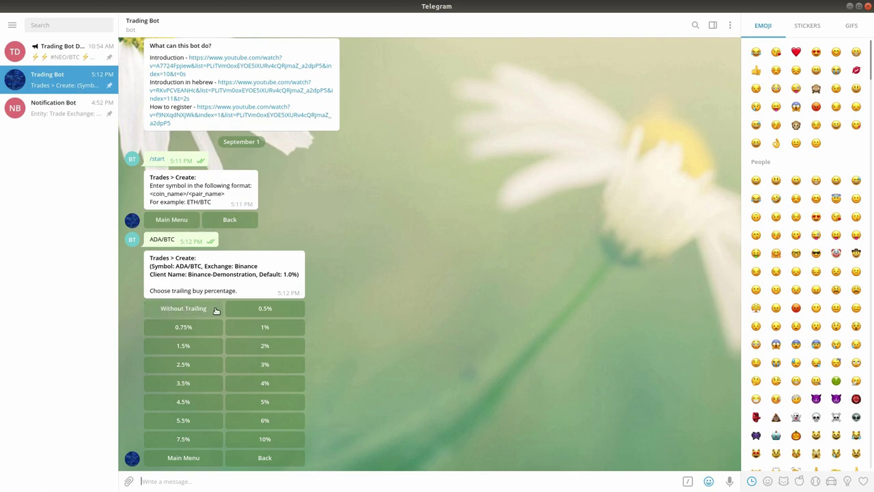
pyautogui.click(255, 331)
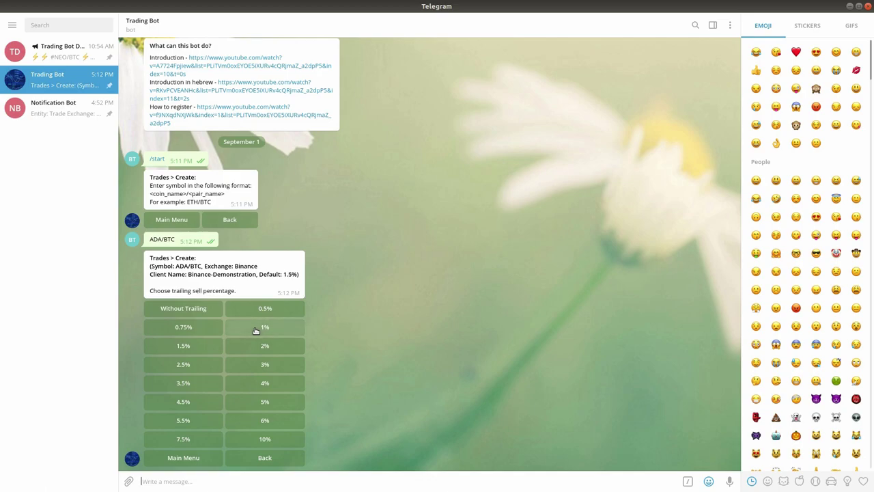
# Choose no trailing for the sell side and Breakeven as the trailing stop type.
pyautogui.moveTo(250, 291); pyautogui.dragTo(151, 292)
pyautogui.click(217, 284)
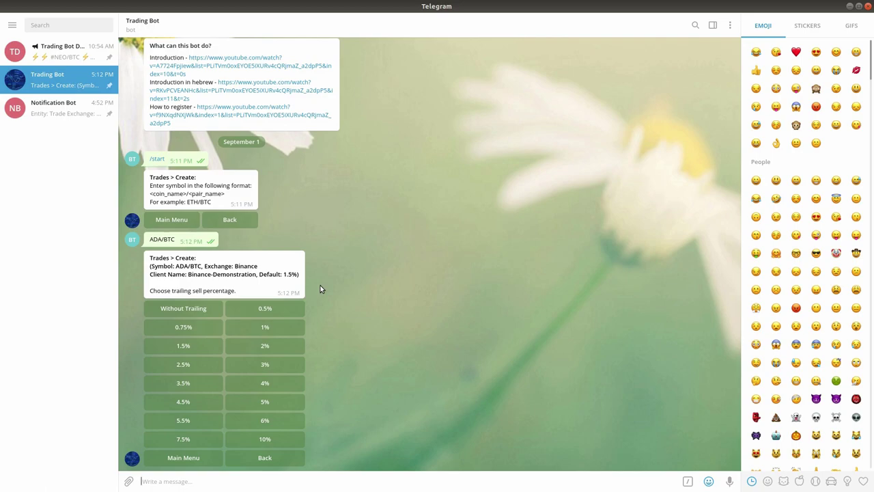
pyautogui.click(213, 313)
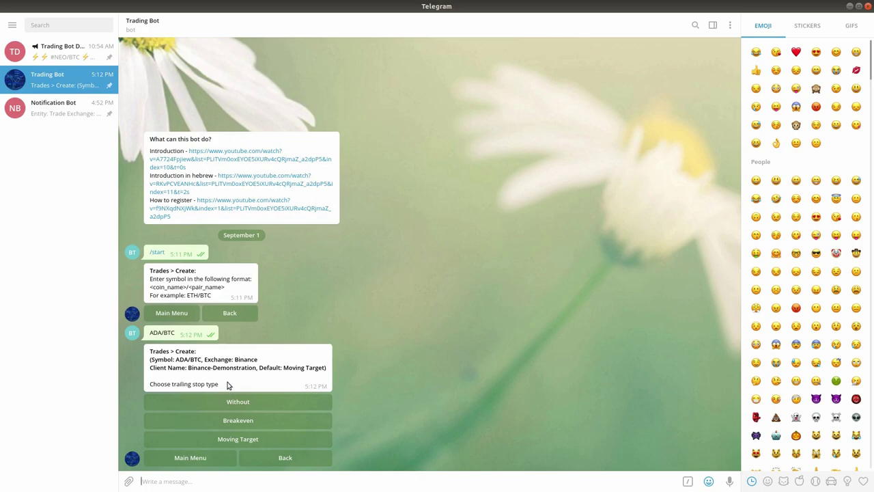
pyautogui.moveTo(228, 385); pyautogui.dragTo(148, 385)
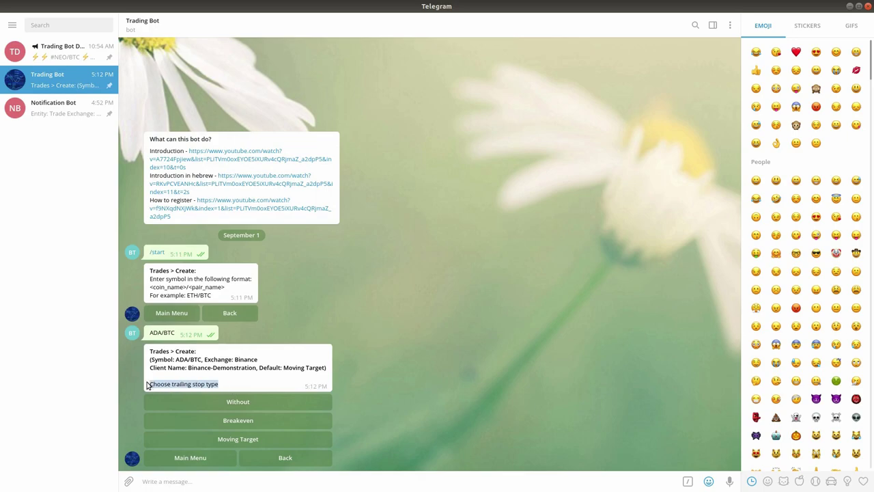
pyautogui.click(240, 379)
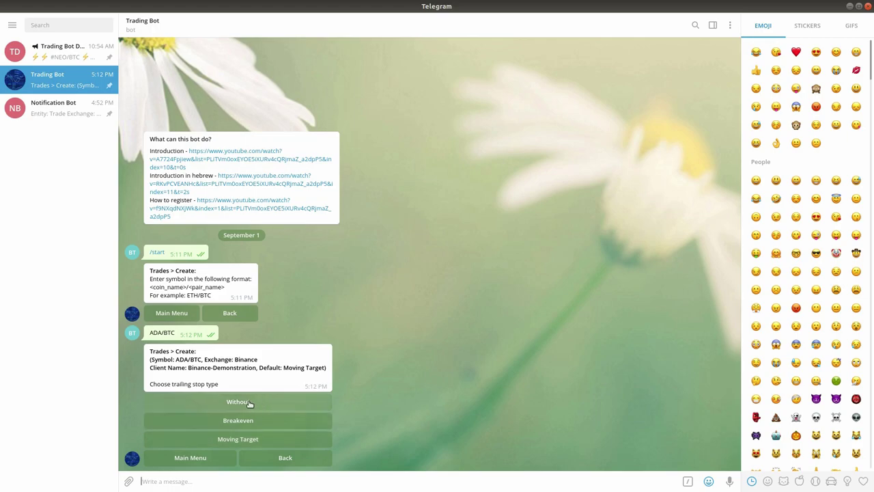
pyautogui.click(286, 420)
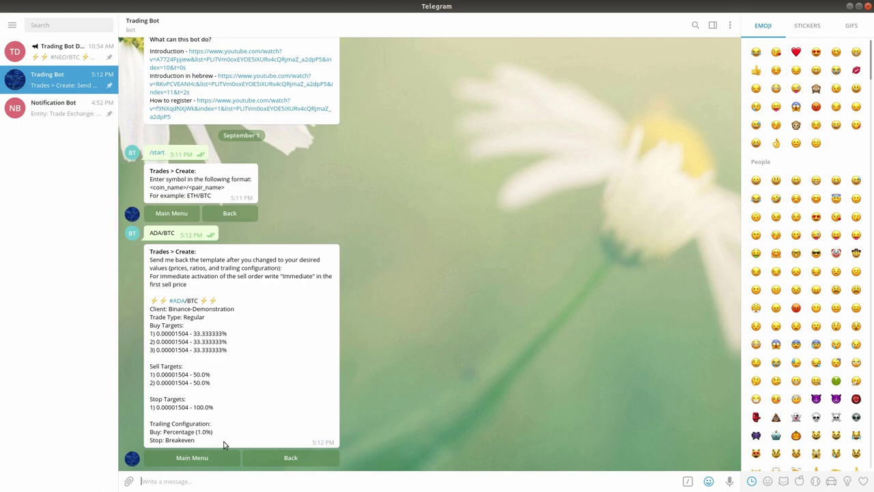
# Copy the bot's ADA/BTC trade template and paste it into the message draft for editing.
pyautogui.rightClick(254, 356)
pyautogui.click(269, 377)
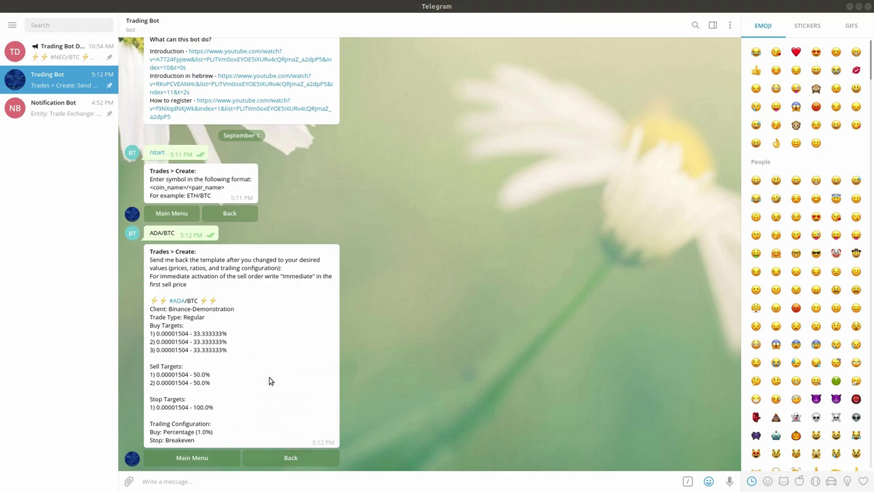
pyautogui.hotkey('ctrl', 'v')
pyautogui.scroll(5, 228, 462)
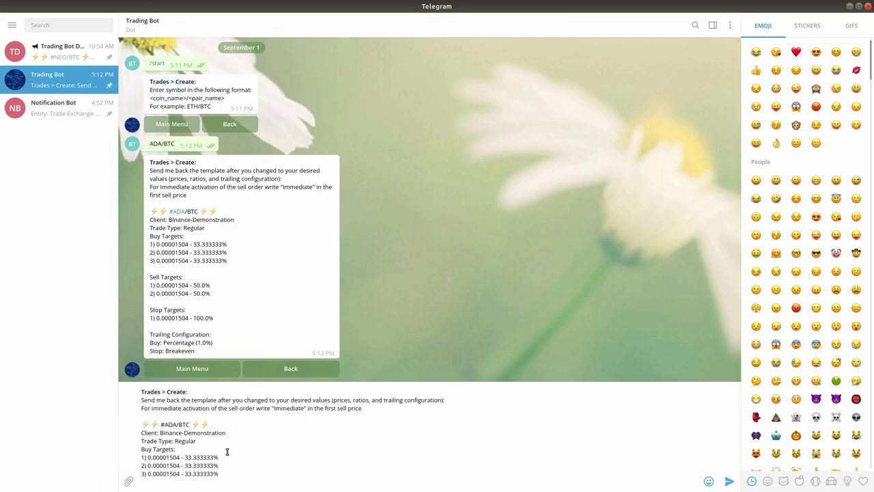
pyautogui.moveTo(369, 409); pyautogui.dragTo(127, 382)
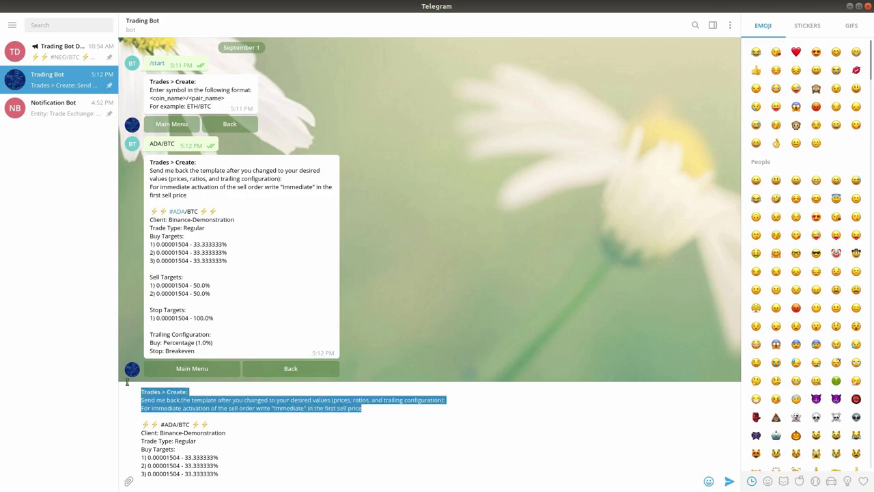
pyautogui.click(197, 407)
pyautogui.scroll(-2, 198, 406)
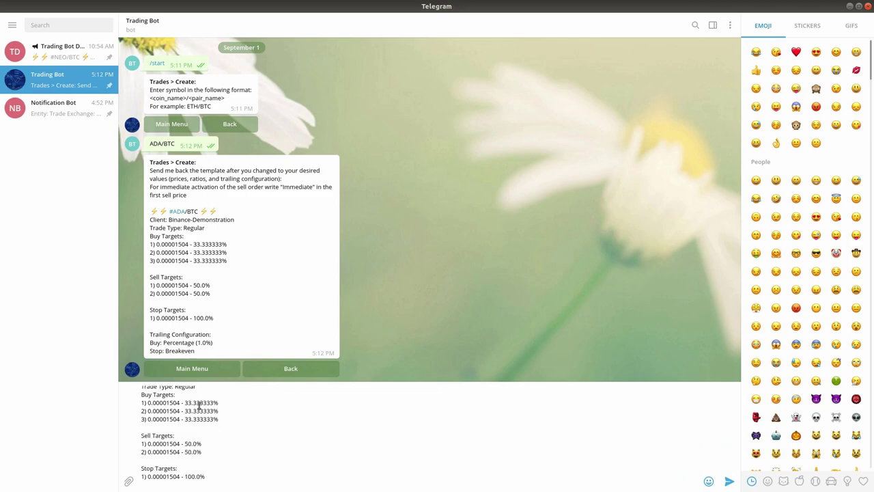
# Set the three buy target prices in the draft to 0.000014, 0.000013 and 0.000012.
pyautogui.click(181, 402)
pyautogui.press('BackSpace')
pyautogui.press('BackSpace')
pyautogui.press('BackSpace')
pyautogui.write('4')
pyautogui.press('Down')
pyautogui.press('Delete')
pyautogui.press('Delete')
pyautogui.press('BackSpace')
pyautogui.write('3')
pyautogui.press('Down')
pyautogui.press('Delete')
pyautogui.press('Delete')
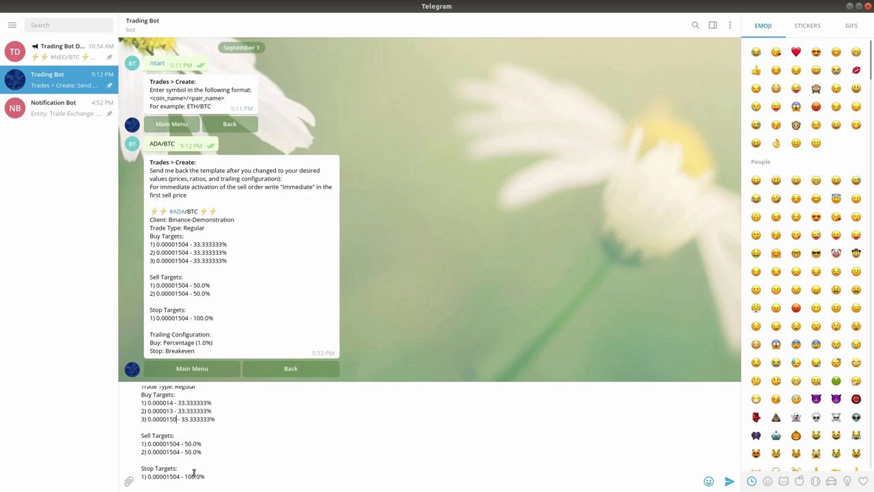
pyautogui.press('BackSpace')
pyautogui.write('2')
# Set the two sell target prices in the draft to 0.000016 and 0.000017.
pyautogui.press('Delete')
pyautogui.press('Delete')
pyautogui.press('BackSpace')
pyautogui.write('6')
pyautogui.press('Down')
pyautogui.press('Delete')
pyautogui.press('Delete')
pyautogui.press('BackSpace')
pyautogui.write('7')
# Set the stop target price in the draft to 0.000010.
pyautogui.press('Down')
pyautogui.press('Delete')
pyautogui.press('Delete')
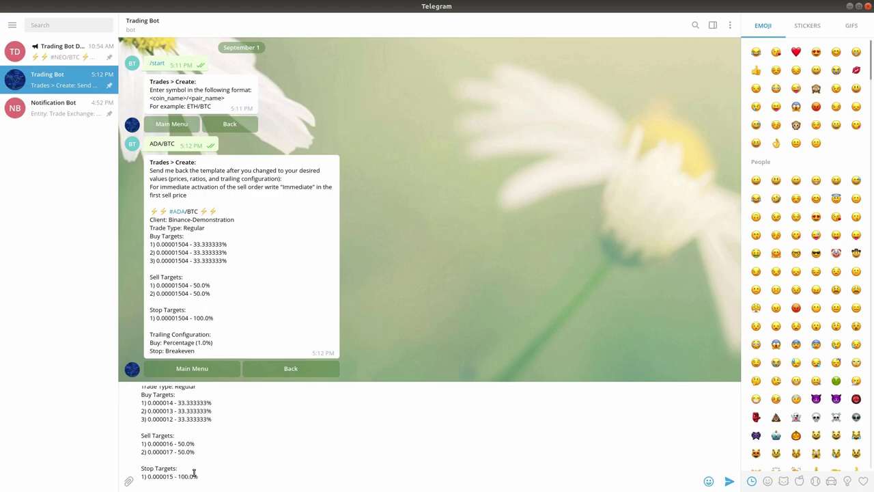
pyautogui.press('BackSpace')
pyautogui.write('0')
# Set the sell target ratios to 40.0% for the first target and 60.0% for the second.
pyautogui.press('Up')
pyautogui.write('6')
pyautogui.press('BackSpace')
pyautogui.press('BackSpace')
pyautogui.write('6')
pyautogui.press('Up')
pyautogui.press('BackSpace')
pyautogui.write('4')
# Set the first buy target's ratio to 23.333333% and the second's to 43.333333%, and send the edited template to the bot.
pyautogui.press('Up')
pyautogui.press('Up')
pyautogui.press('Up')
pyautogui.press('Up')
pyautogui.press('BackSpace')
pyautogui.write('4')
pyautogui.press('Up')
pyautogui.press('BackSpace')
pyautogui.write('2')
pyautogui.press('Return')
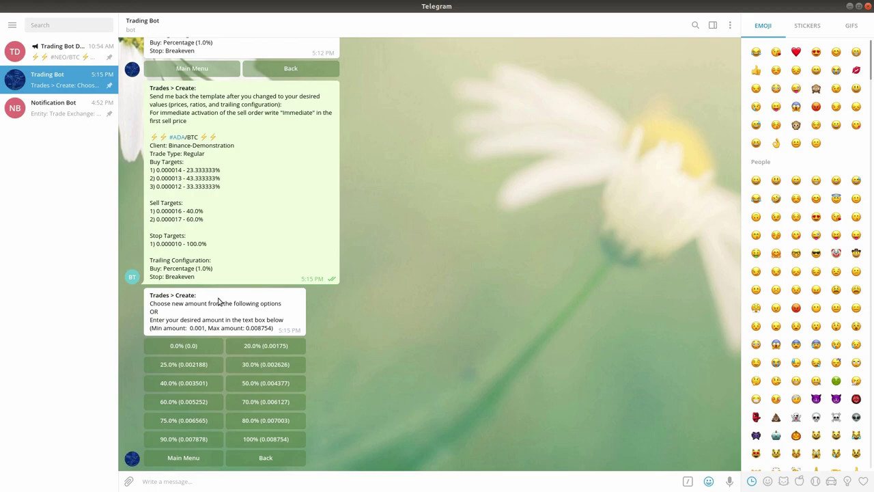
# Submit 0.002 as the new amount for the trade.
pyautogui.moveTo(171, 304); pyautogui.dragTo(209, 306)
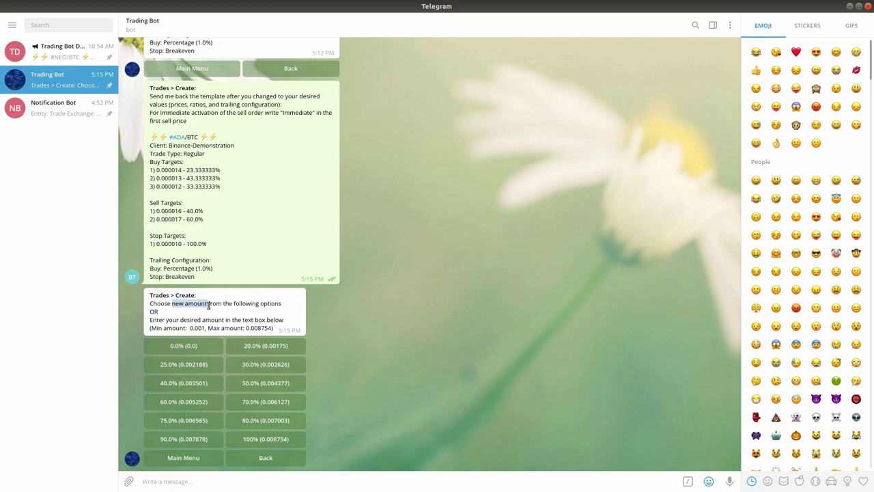
pyautogui.click(265, 329)
pyautogui.moveTo(149, 328); pyautogui.dragTo(274, 330)
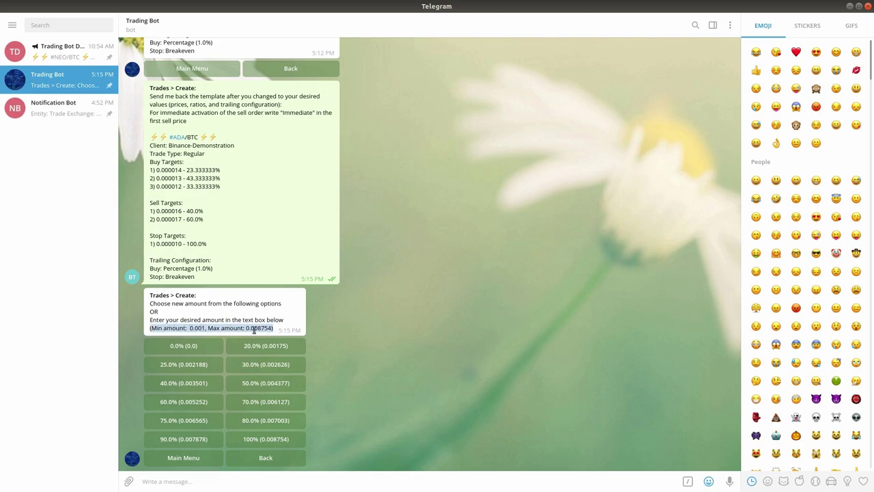
pyautogui.click(263, 330)
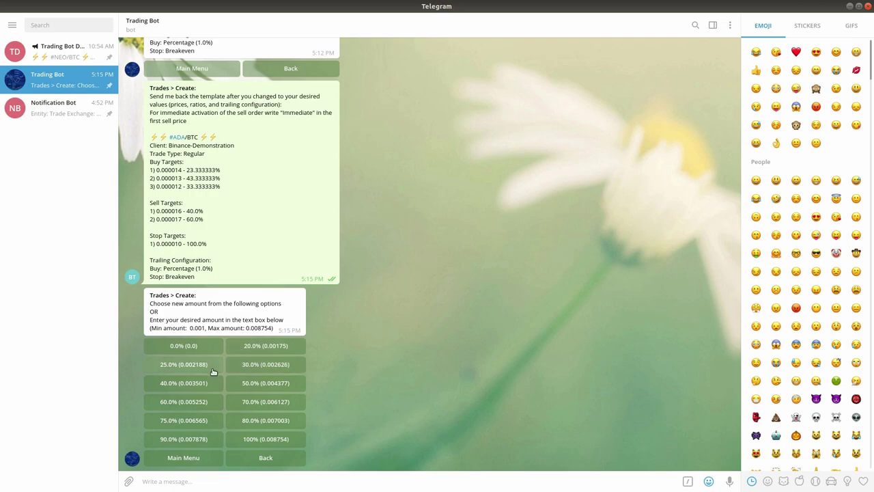
pyautogui.write('0.002')
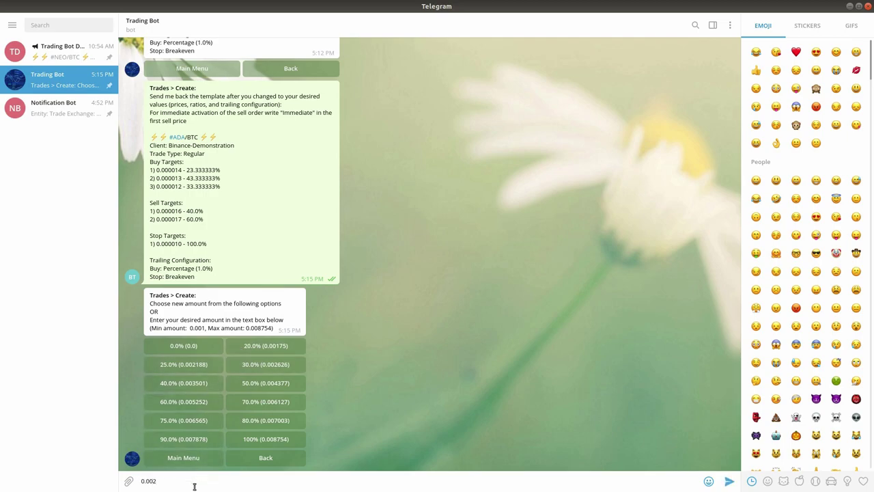
pyautogui.press('Return')
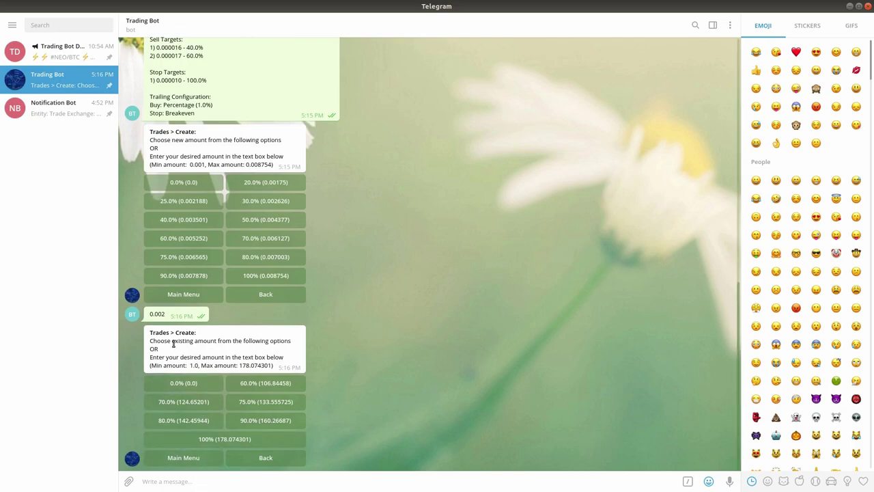
# Choose 0.0% as the existing amount and agree to cancel the trade if the sell target is reached before buying anything.
pyautogui.moveTo(172, 340); pyautogui.dragTo(216, 341)
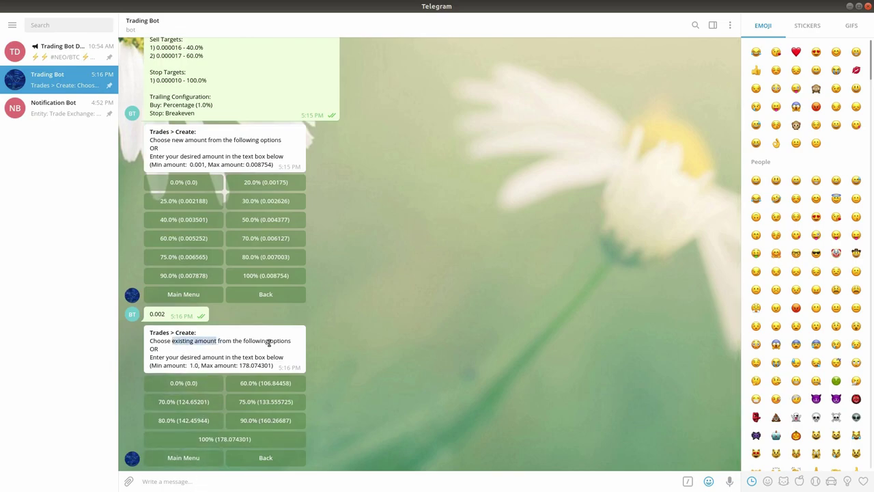
pyautogui.click(269, 343)
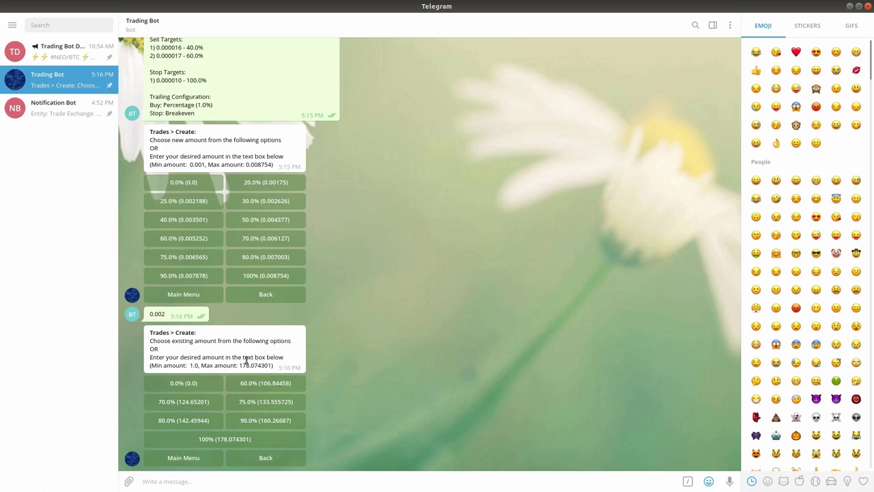
pyautogui.click(212, 383)
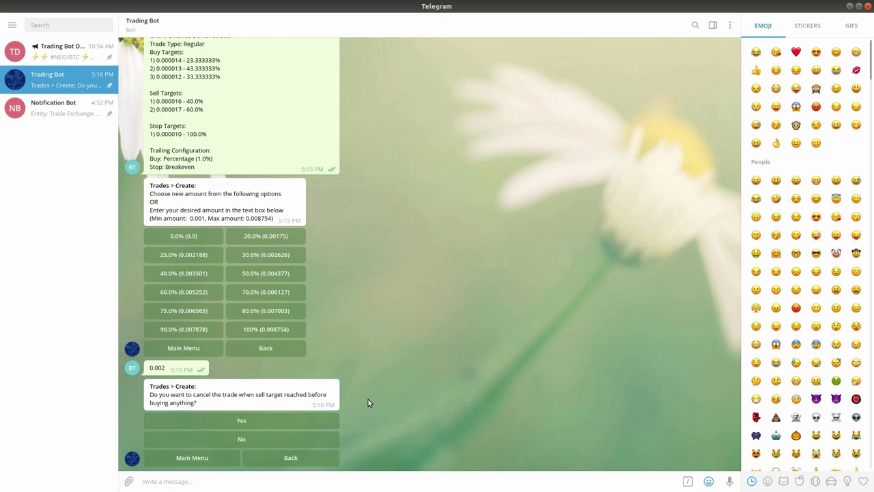
pyautogui.click(279, 427)
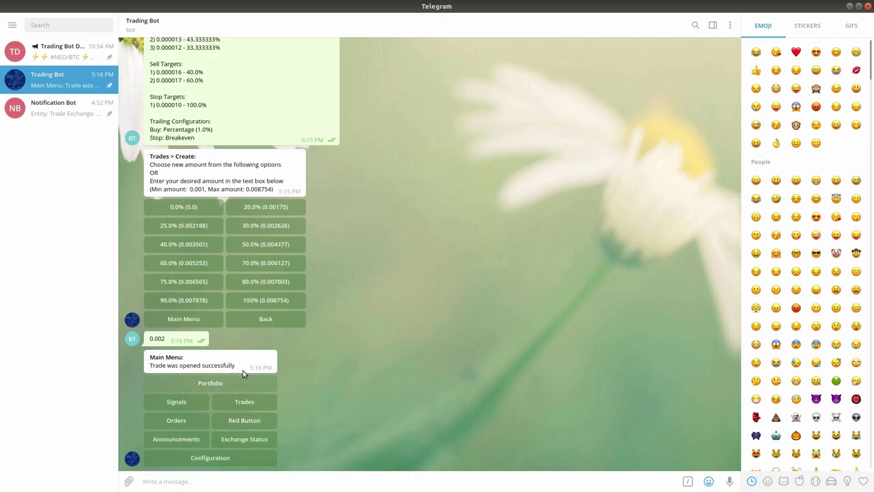
pyautogui.moveTo(243, 373); pyautogui.dragTo(140, 369)
pyautogui.click(154, 369)
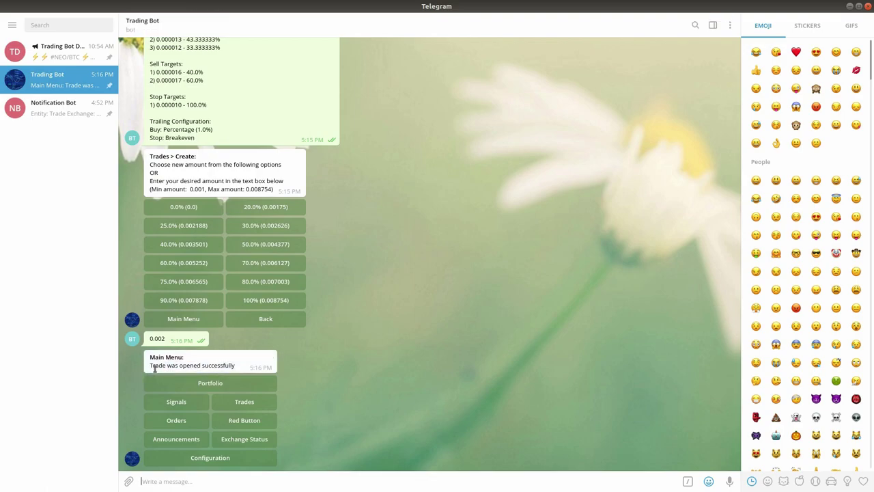